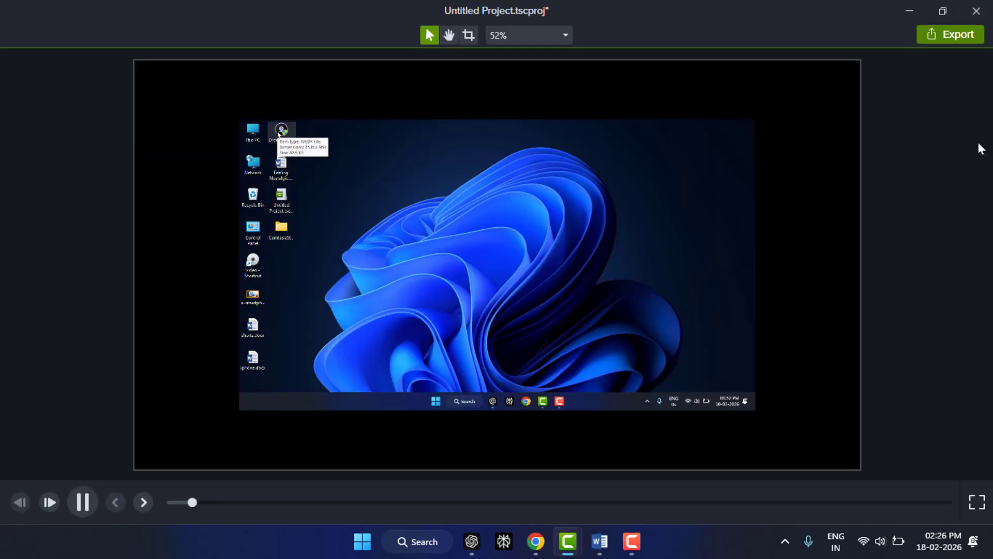
- Close the video editor and review the output and input devices in the Windows sound settings
{"action": "left_click", "coordinate": [976, 11]}
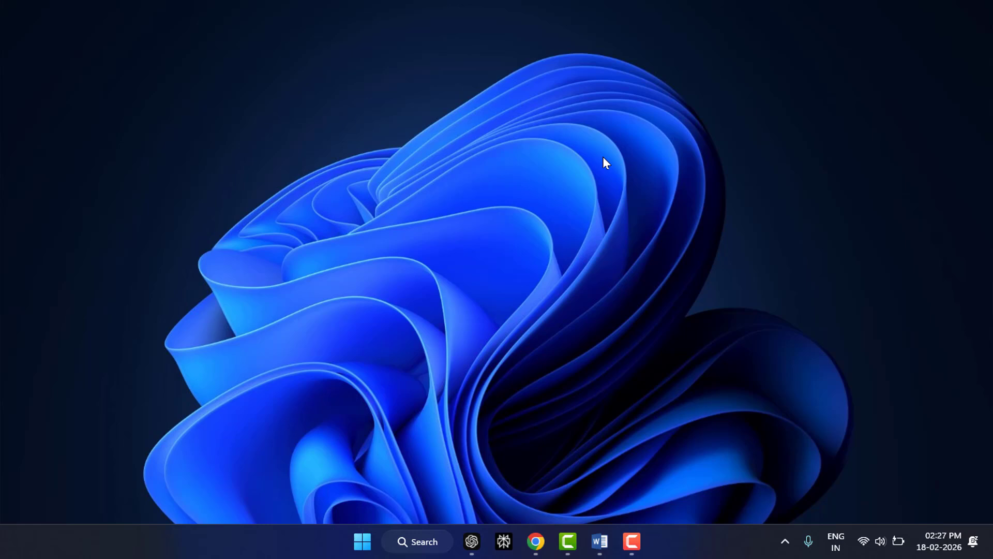
{"action": "right_click", "coordinate": [879, 540]}
{"action": "left_click", "coordinate": [880, 507]}
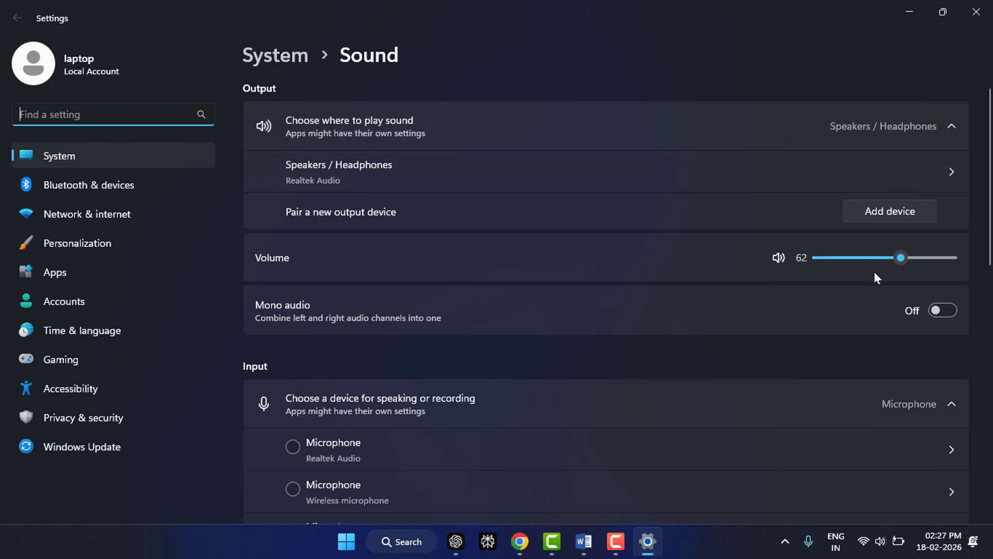
{"action": "scroll", "coordinate": [874, 273], "scroll_direction": "down", "scroll_amount": 3}
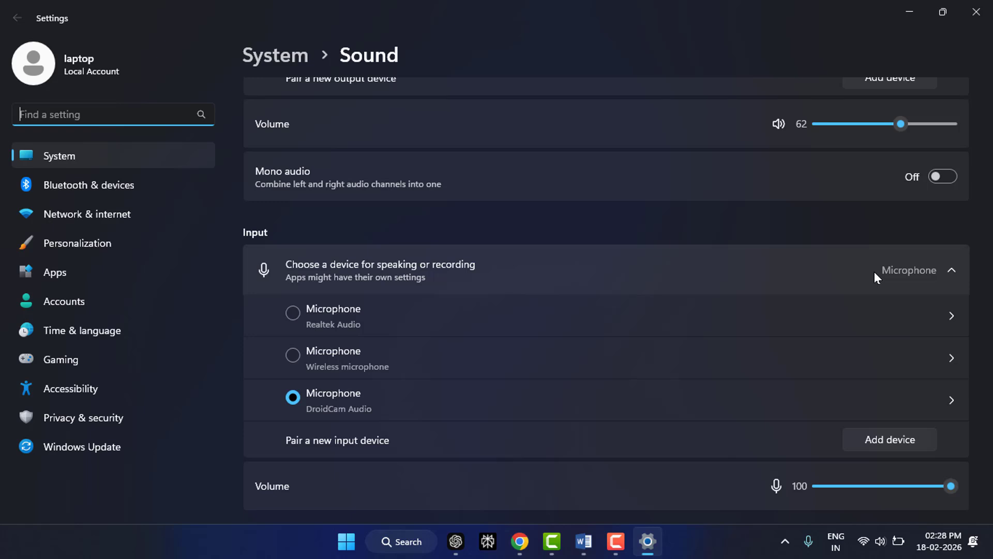
{"action": "left_click", "coordinate": [986, 15]}
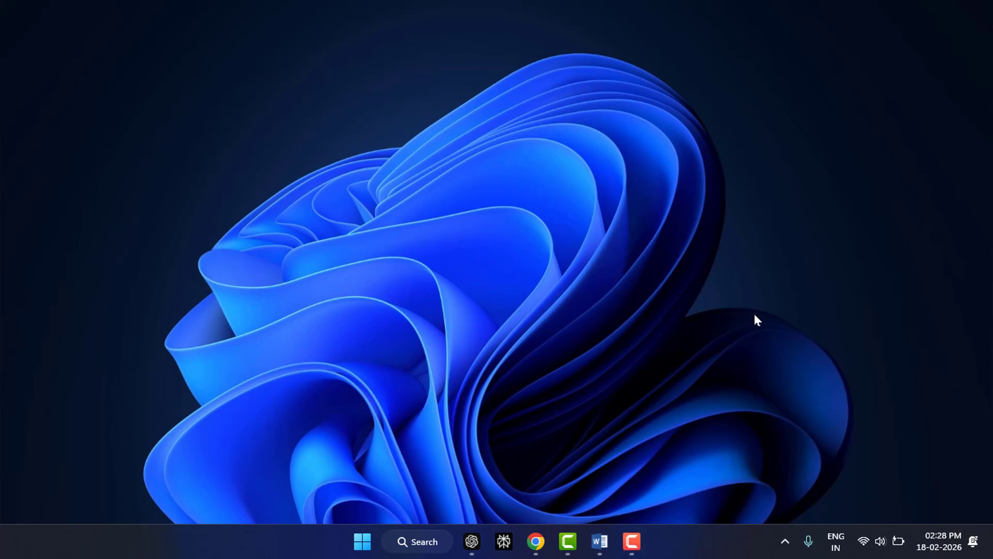
- Open the classic Sound dialog through more sound settings and list the recording devices
{"action": "right_click", "coordinate": [880, 540]}
{"action": "left_click", "coordinate": [870, 502]}
{"action": "left_click", "coordinate": [381, 264]}
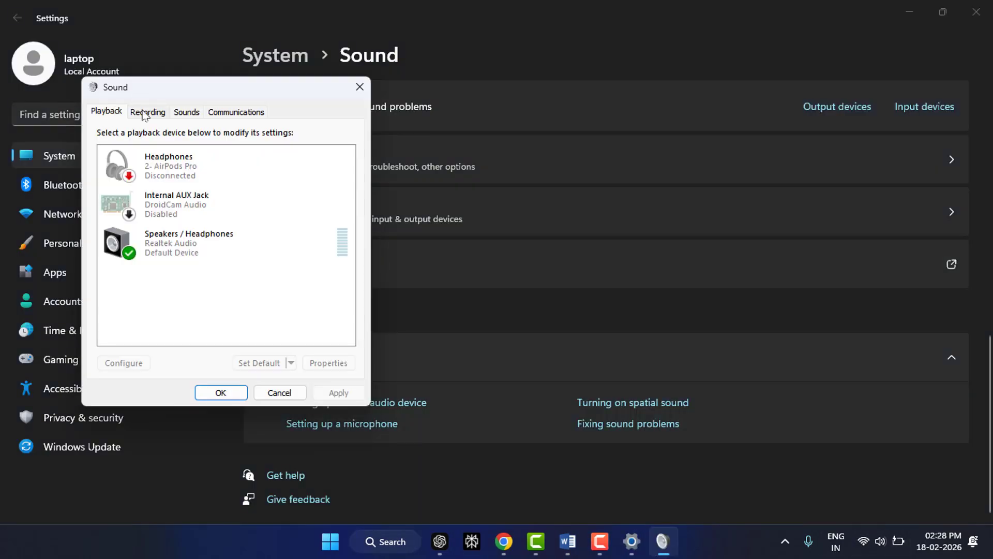
{"action": "left_click", "coordinate": [147, 112]}
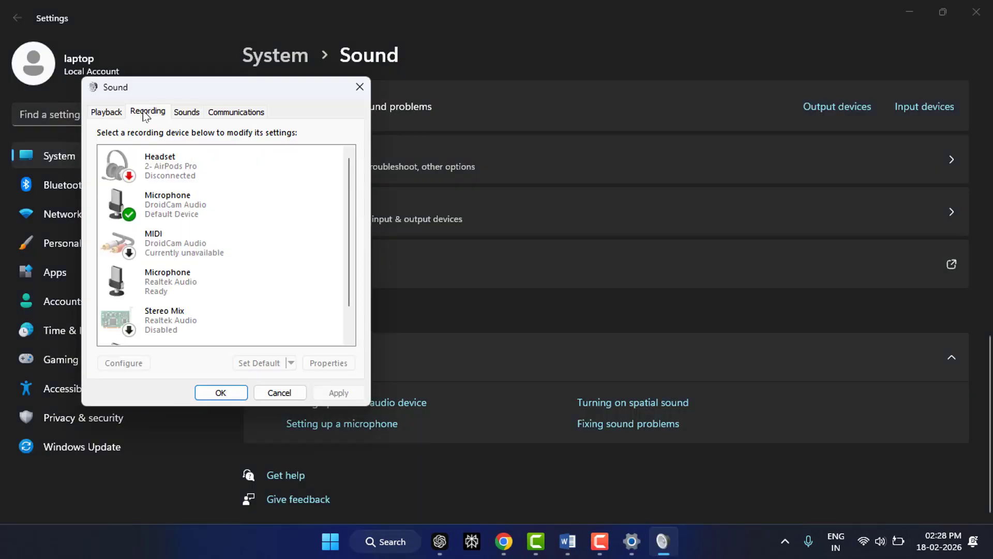
- Check the input level in the DroidCam Audio microphone's properties
{"action": "left_click", "coordinate": [193, 214]}
{"action": "right_click", "coordinate": [270, 210]}
{"action": "left_click", "coordinate": [277, 315]}
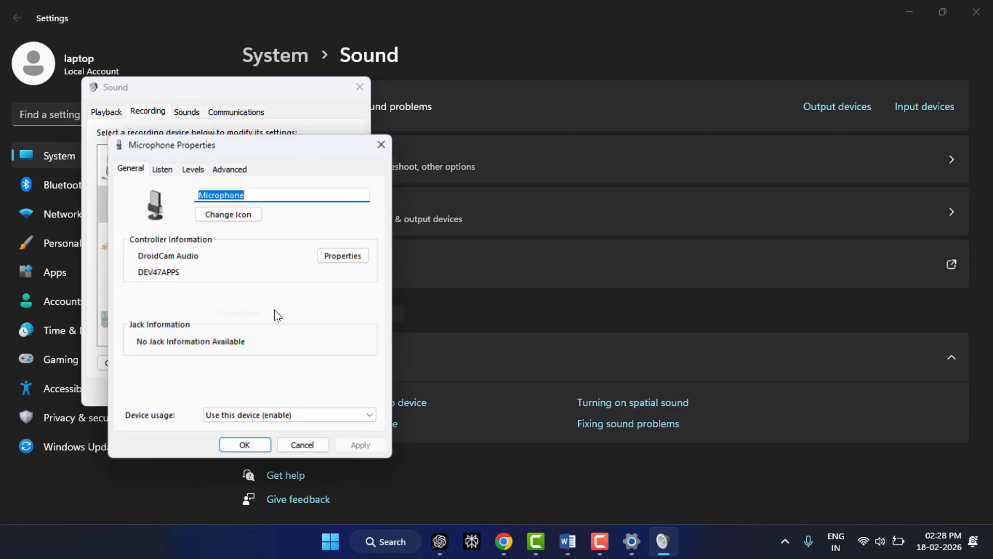
{"action": "left_click", "coordinate": [201, 166]}
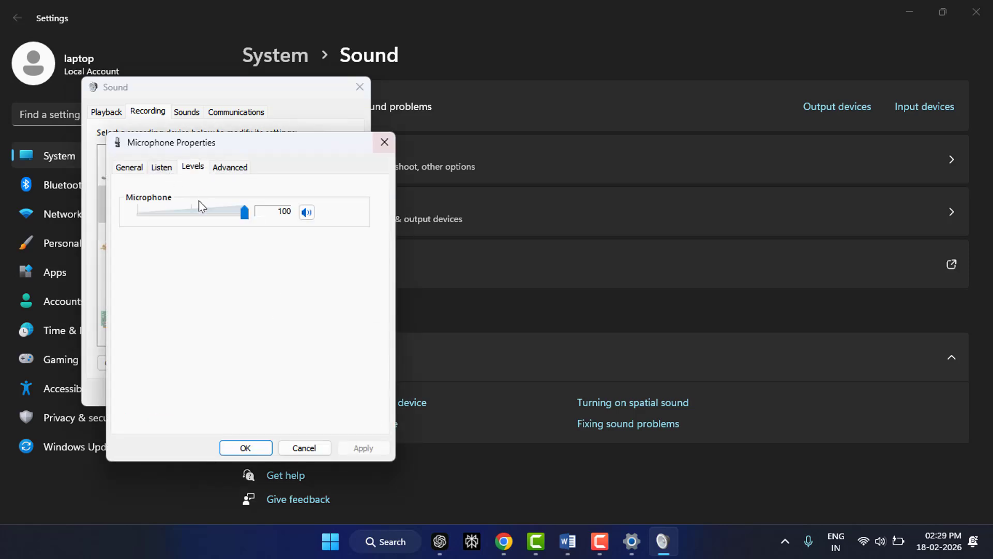
{"action": "left_click", "coordinate": [385, 142]}
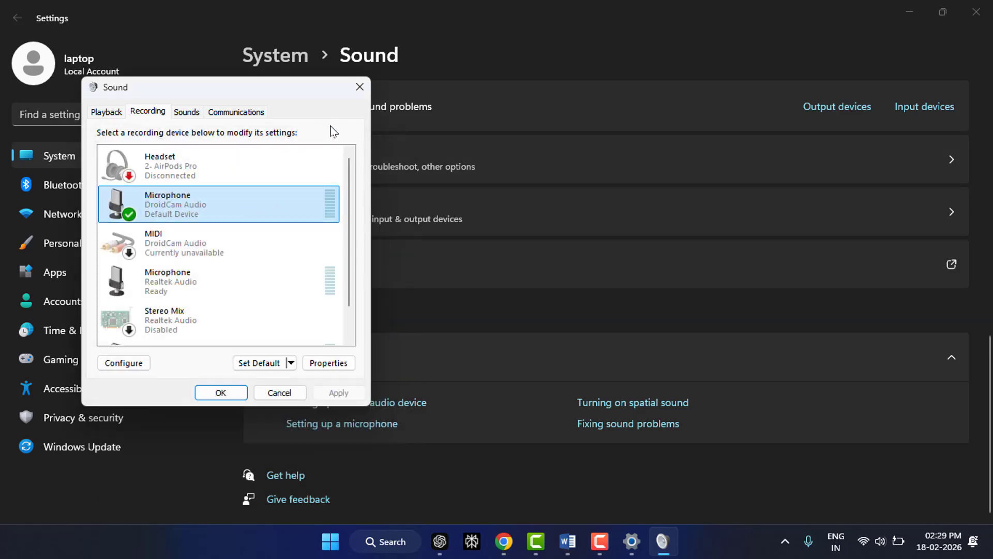
- Review the default format options for the Realtek Speakers / Headphones playback device
{"action": "left_click", "coordinate": [107, 112]}
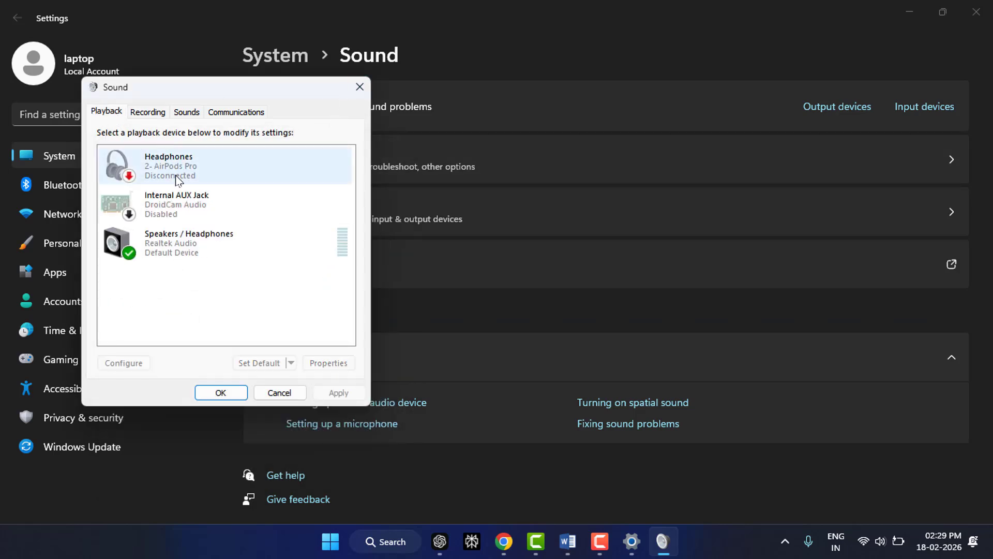
{"action": "double_click", "coordinate": [191, 240]}
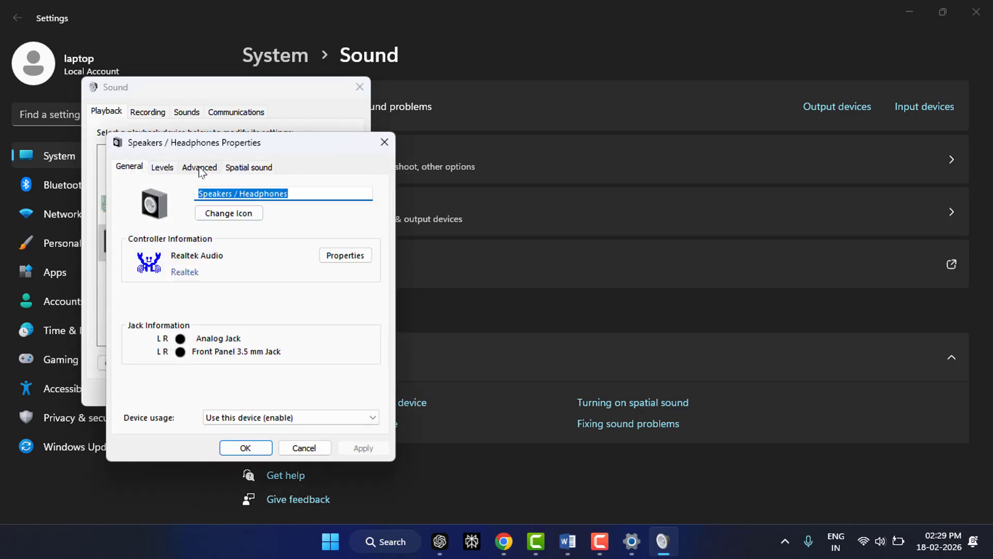
{"action": "left_click", "coordinate": [199, 168]}
{"action": "left_click", "coordinate": [255, 234]}
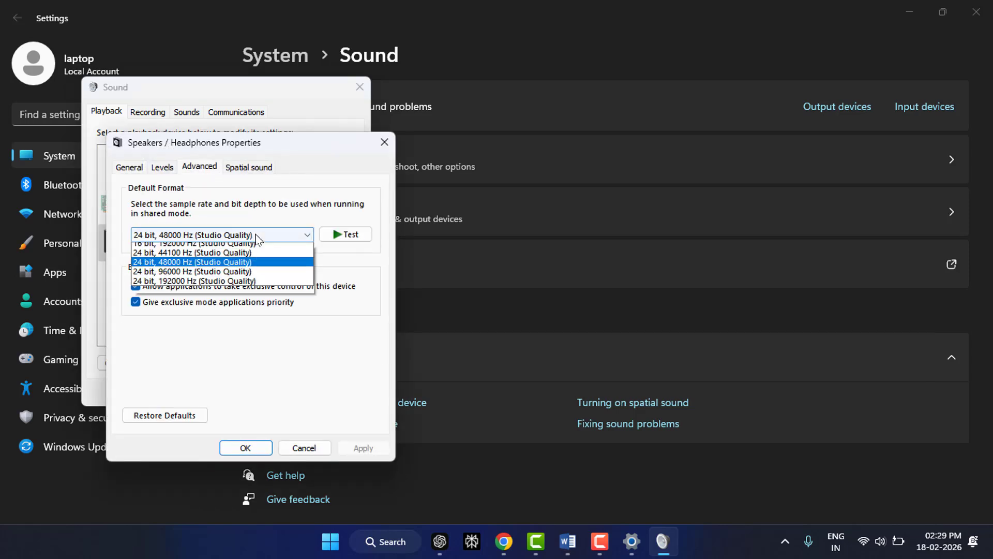
{"action": "left_click", "coordinate": [257, 238]}
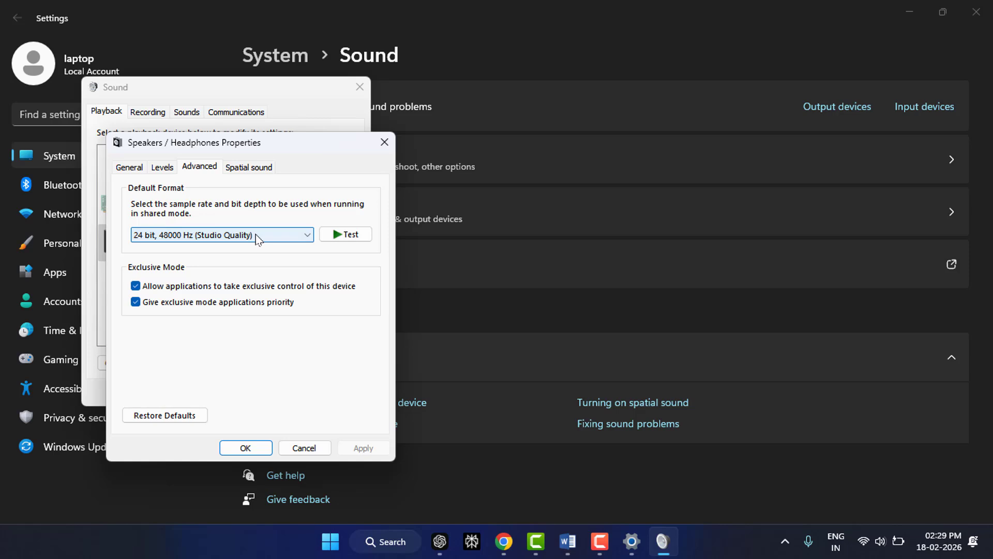
{"action": "key", "text": "Escape"}
- Choose 1 channel, 16 bit, 44100 Hz (CD Quality) as the DroidCam microphone's default format and restore its default settings
{"action": "left_click", "coordinate": [149, 111]}
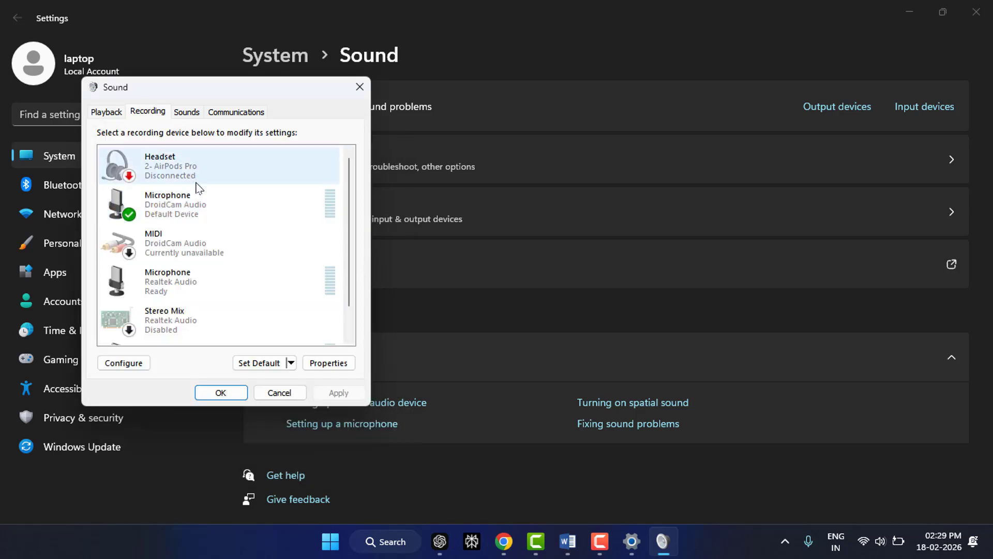
{"action": "double_click", "coordinate": [191, 212]}
{"action": "left_click", "coordinate": [216, 239]}
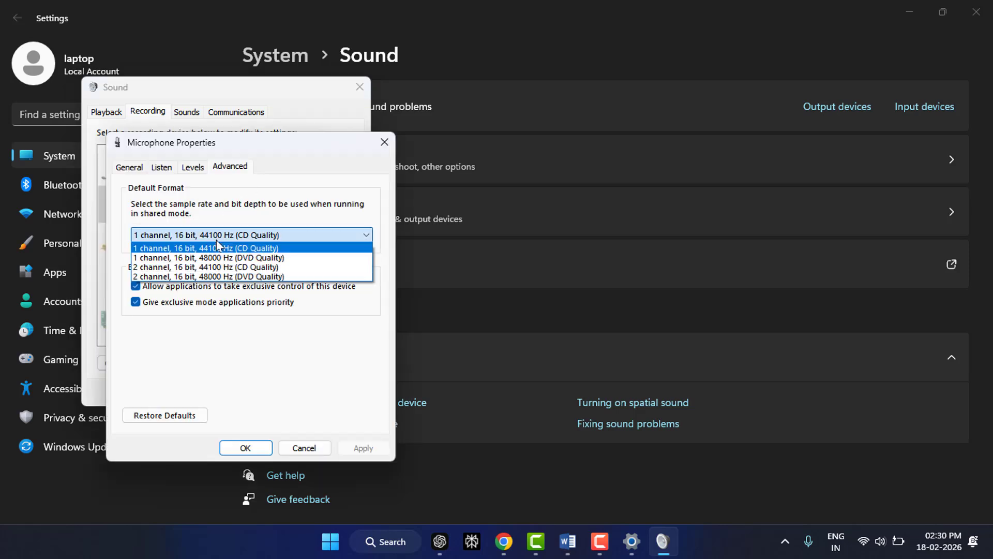
{"action": "left_click", "coordinate": [222, 247]}
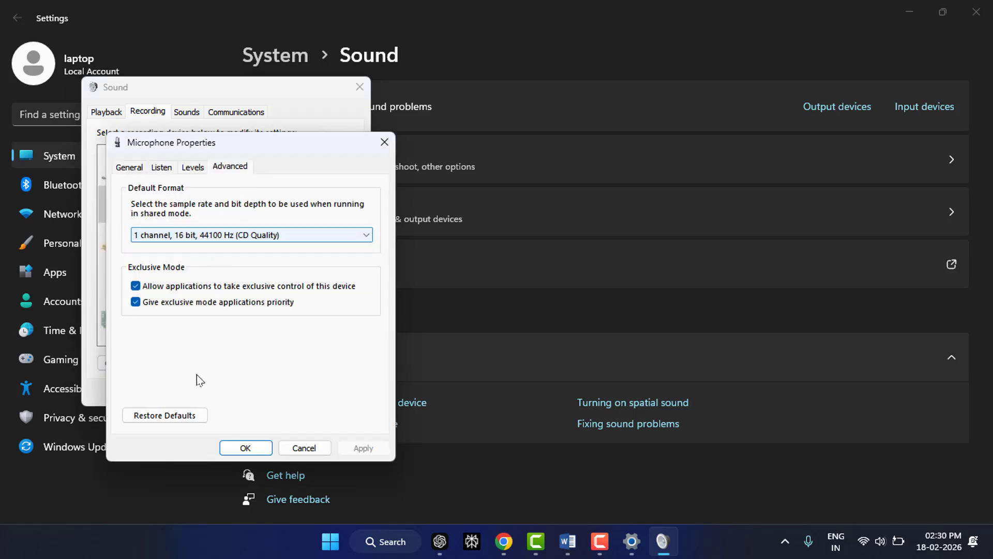
{"action": "left_click", "coordinate": [180, 420]}
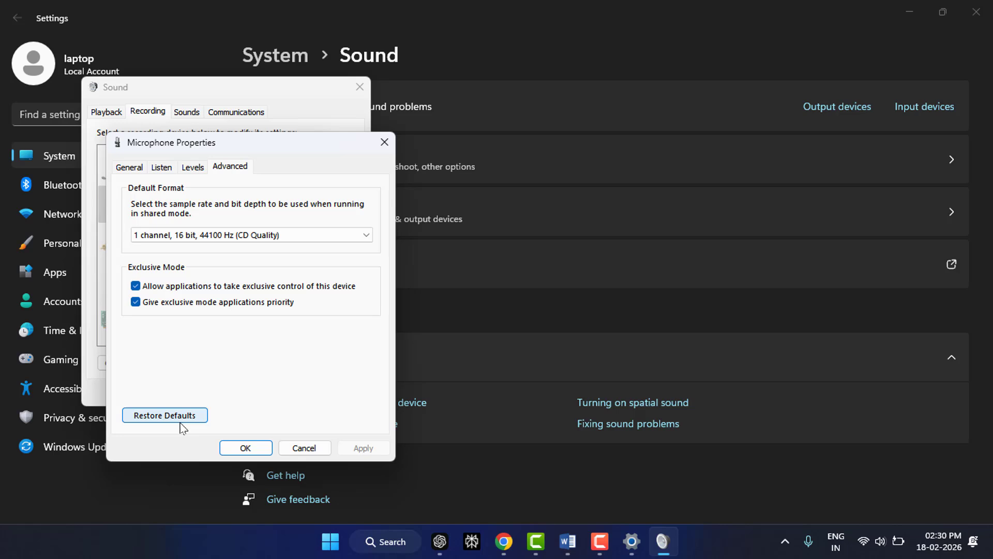
{"action": "left_click", "coordinate": [384, 144]}
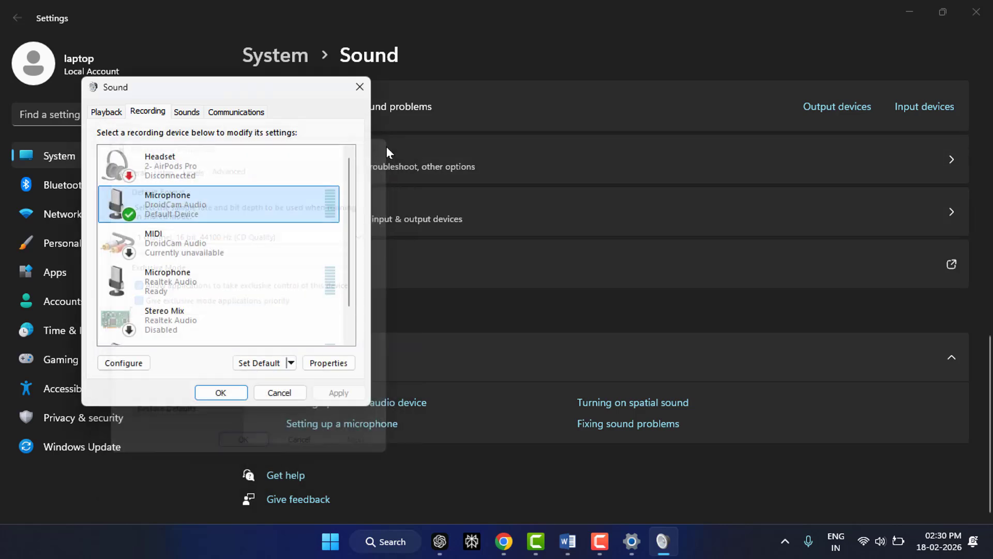
- View the properties of the AirPods Pro headset, and close the sound dialogs and settings
{"action": "double_click", "coordinate": [182, 162]}
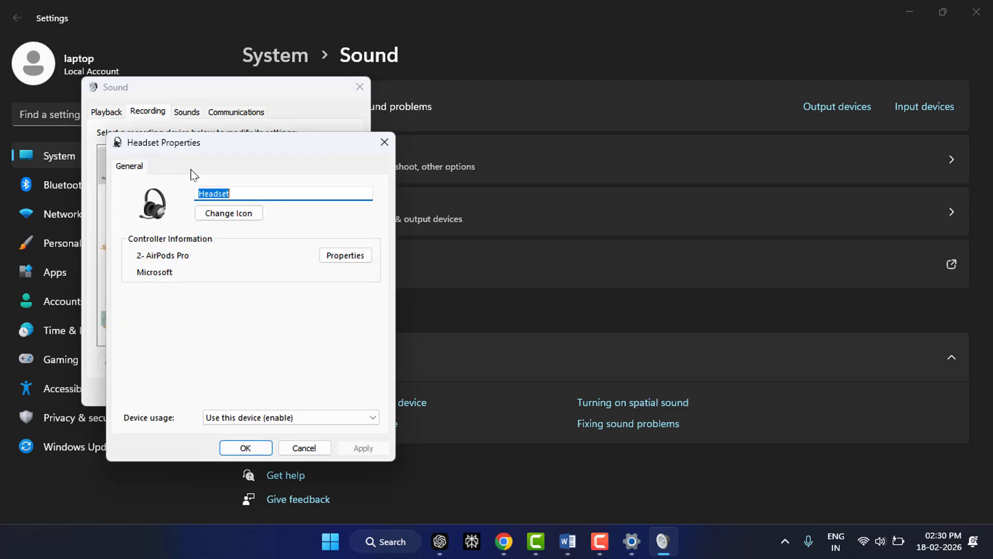
{"action": "left_click", "coordinate": [386, 145]}
{"action": "left_click", "coordinate": [139, 201]}
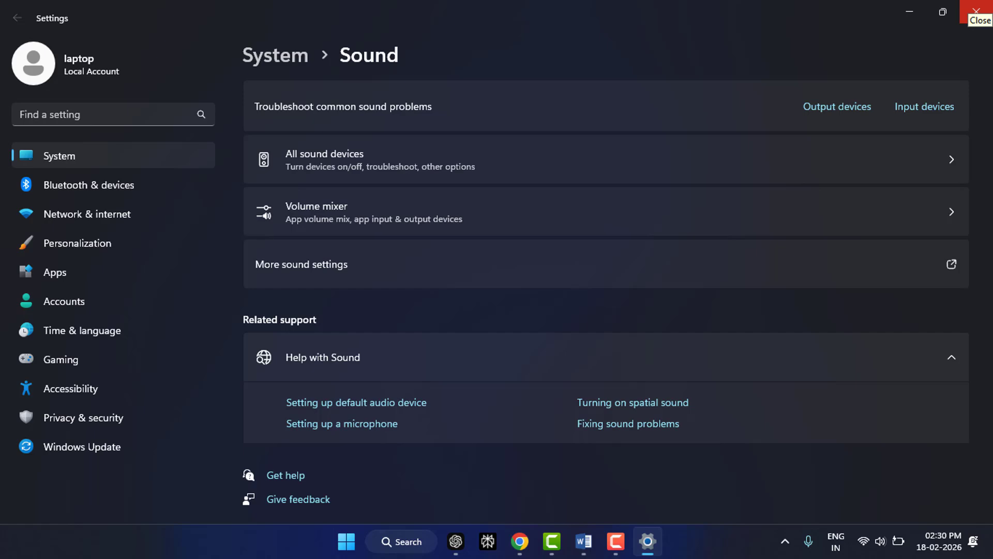
{"action": "left_click", "coordinate": [976, 11]}
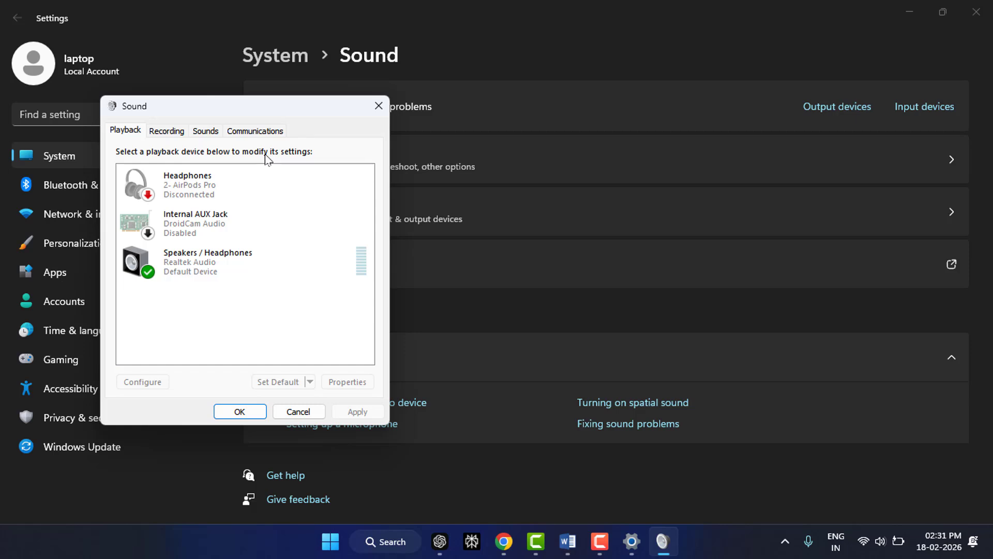
- Inspect the general properties of the Realtek Speakers / Headphones playback device and close all sound windows
{"action": "left_click", "coordinate": [188, 271]}
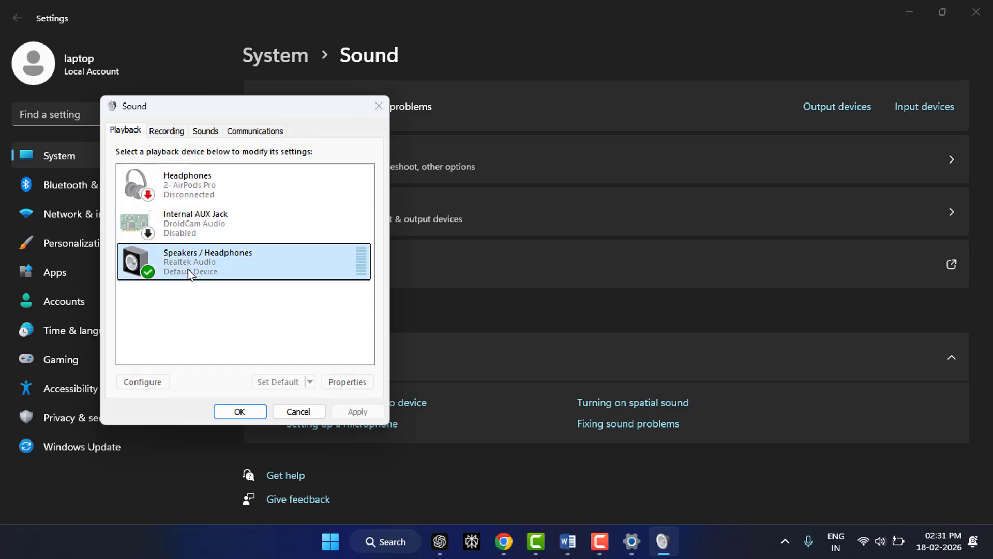
{"action": "double_click", "coordinate": [188, 271]}
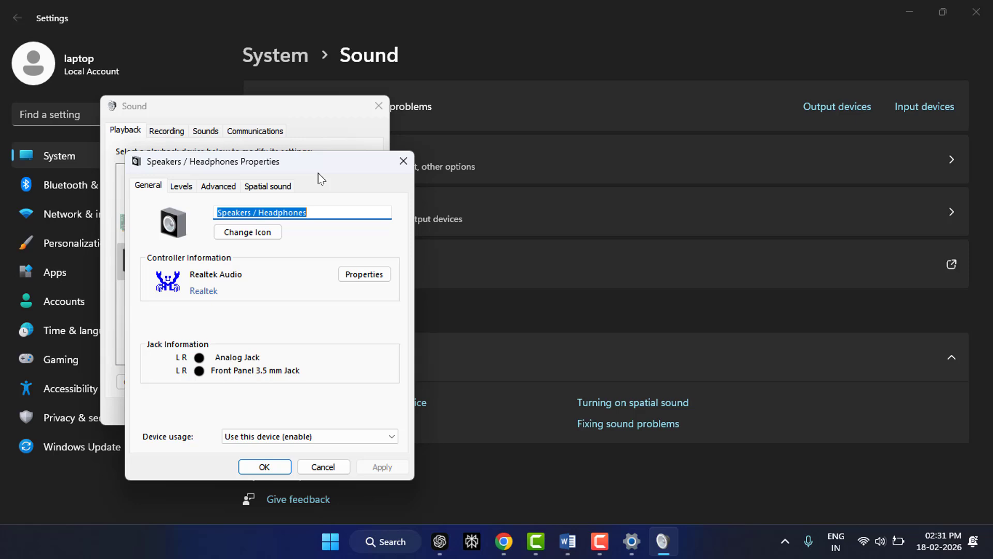
{"action": "left_click", "coordinate": [403, 161]}
{"action": "double_click", "coordinate": [237, 271]}
{"action": "left_click", "coordinate": [403, 161]}
{"action": "left_click", "coordinate": [379, 106]}
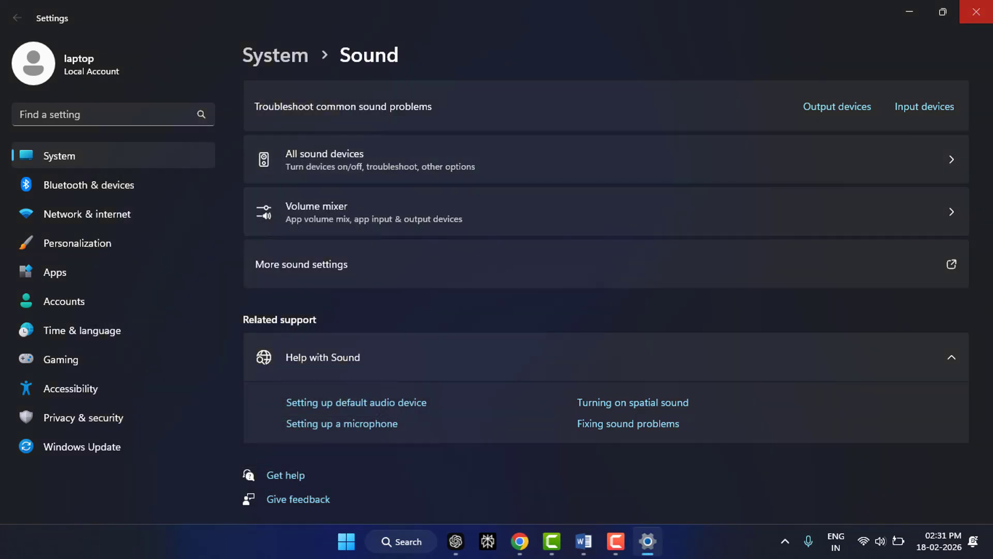
{"action": "left_click", "coordinate": [976, 11]}
- In Device Manager, look up the driver actions for Realtek Audio under Sound, video and game controllers
{"action": "right_click", "coordinate": [362, 541]}
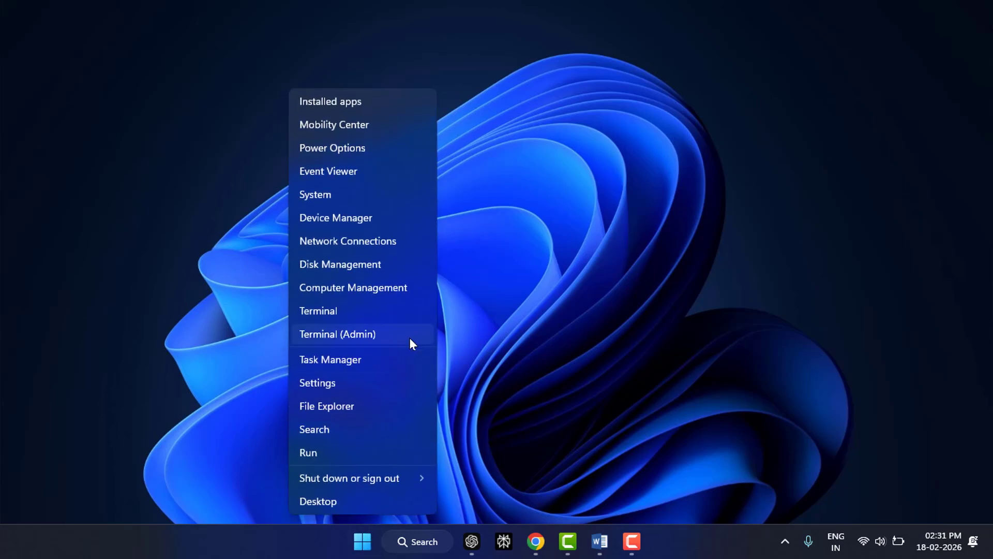
{"action": "left_click", "coordinate": [380, 219]}
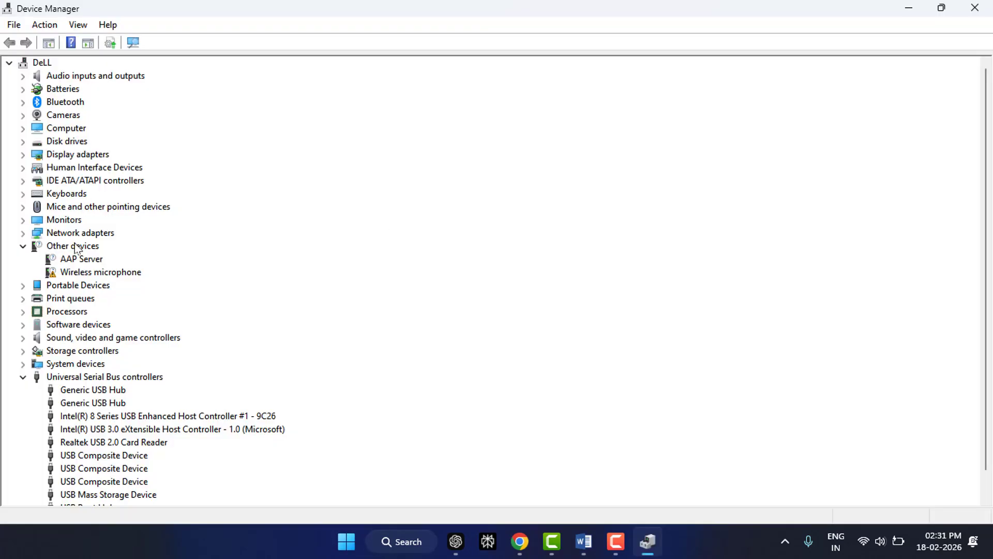
{"action": "scroll", "coordinate": [63, 225], "scroll_direction": "down", "scroll_amount": 1}
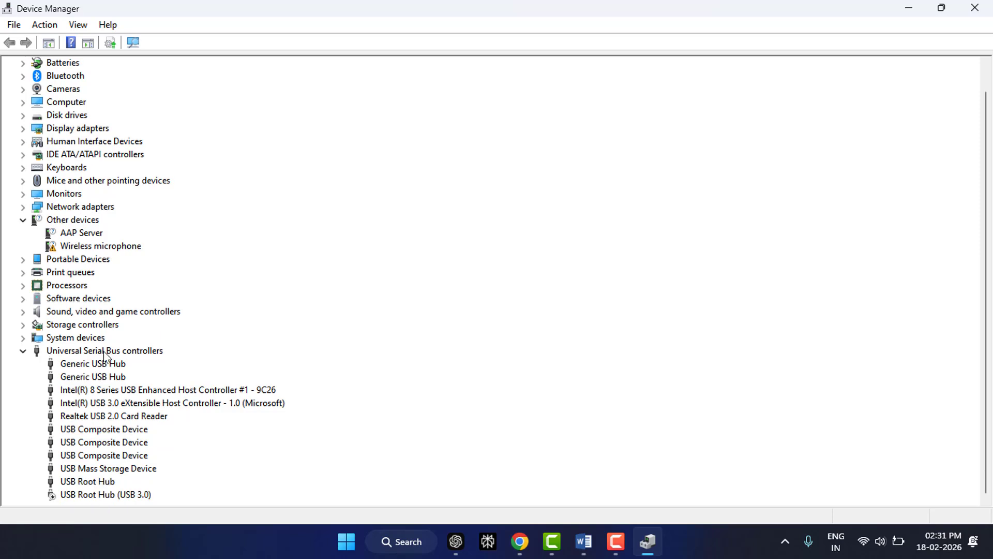
{"action": "left_click", "coordinate": [23, 312]}
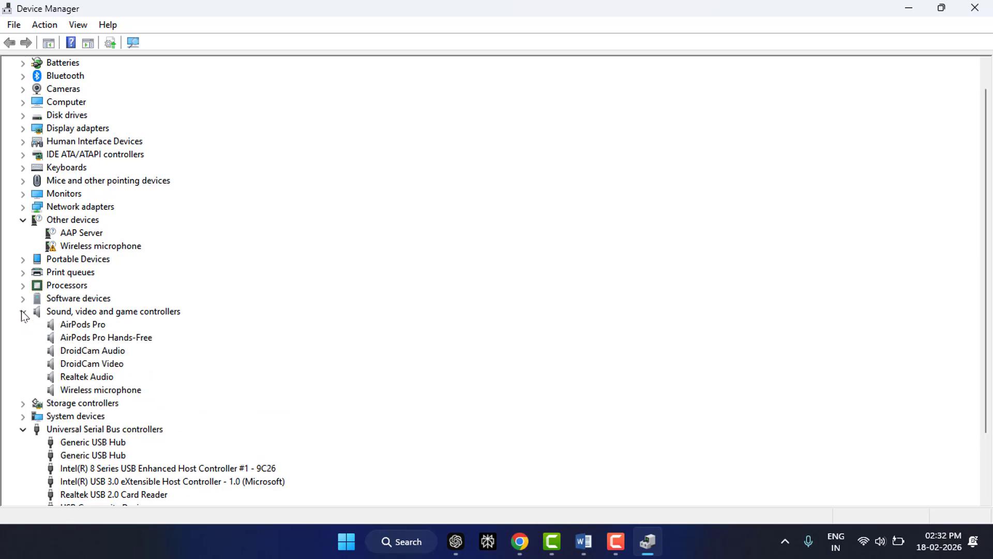
{"action": "right_click", "coordinate": [93, 381]}
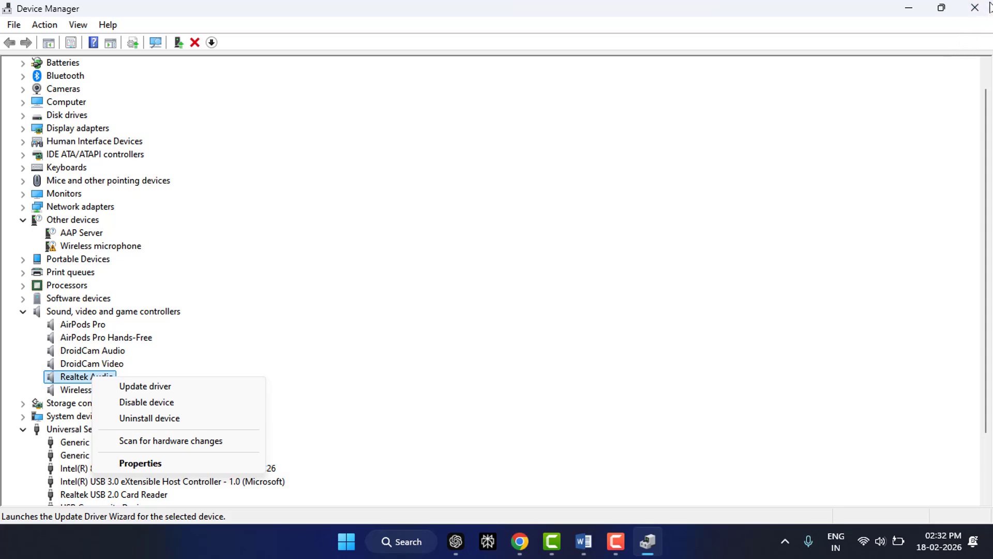
{"action": "key", "text": "Escape"}
{"action": "key", "text": "alt+F4"}
- Search Windows for "voice" and dismiss the search
{"action": "key", "text": "super"}
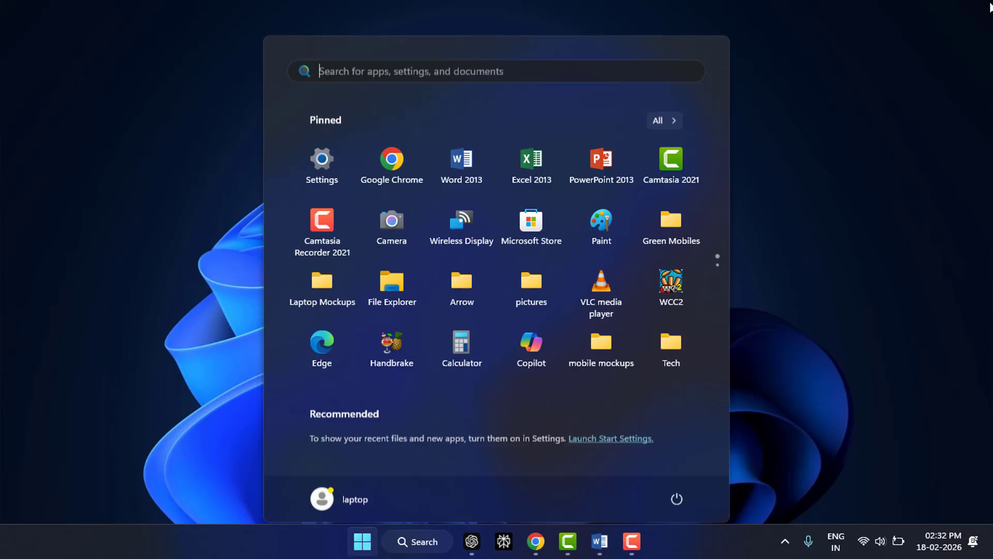
{"action": "type", "text": "voice"}
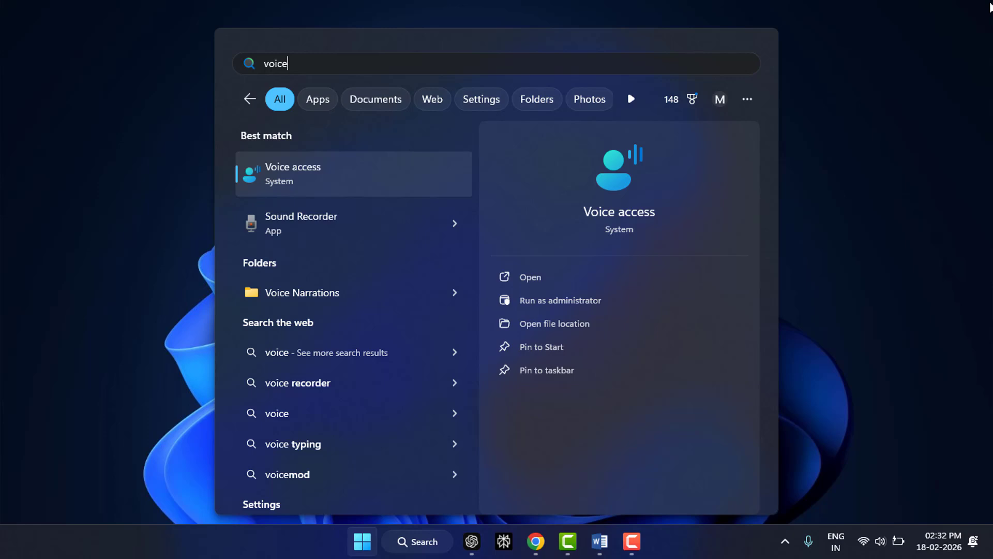
{"action": "key", "text": "Escape"}
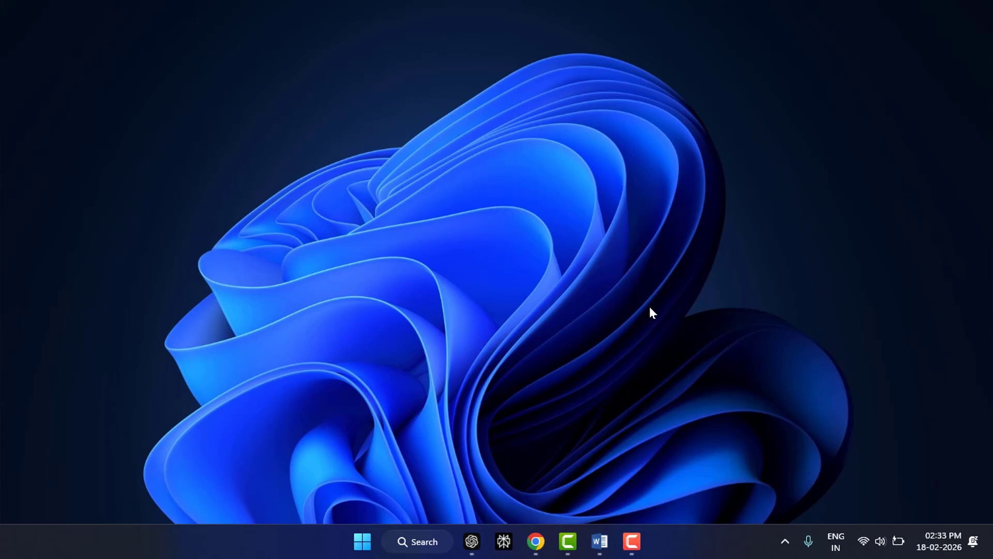
- Check for Windows updates and review the optional updates under the advanced update options
{"action": "key", "text": "super+i"}
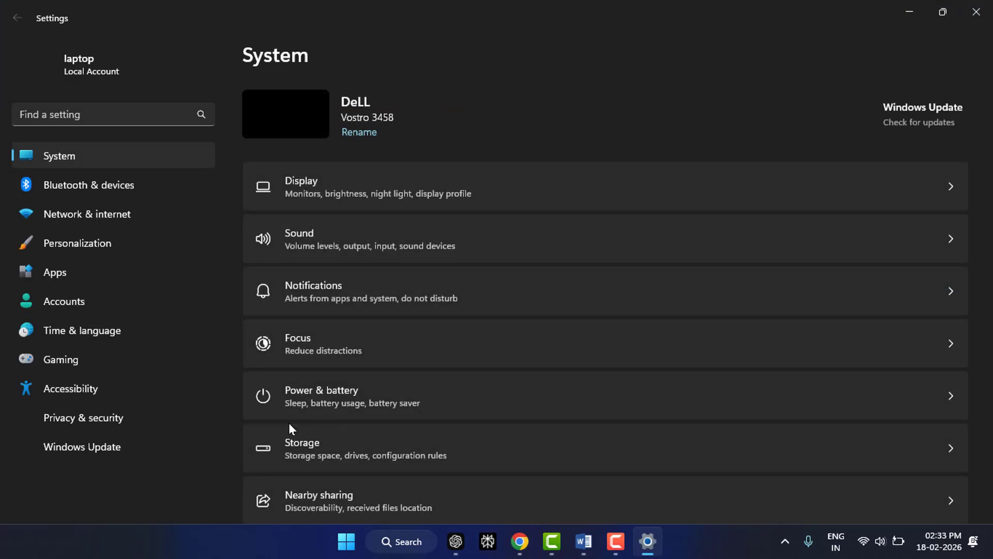
{"action": "left_click", "coordinate": [129, 448]}
{"action": "left_click", "coordinate": [918, 127]}
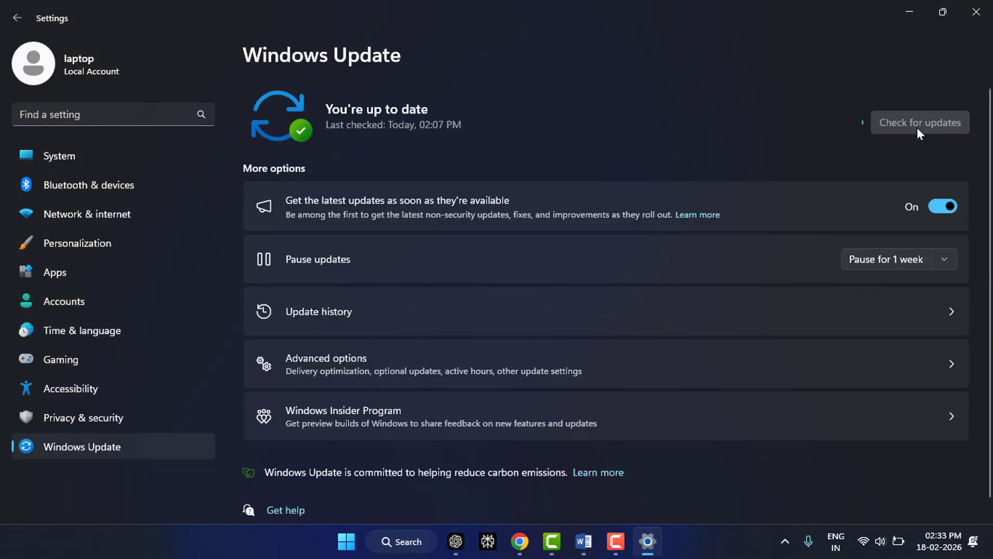
{"action": "left_click", "coordinate": [918, 128]}
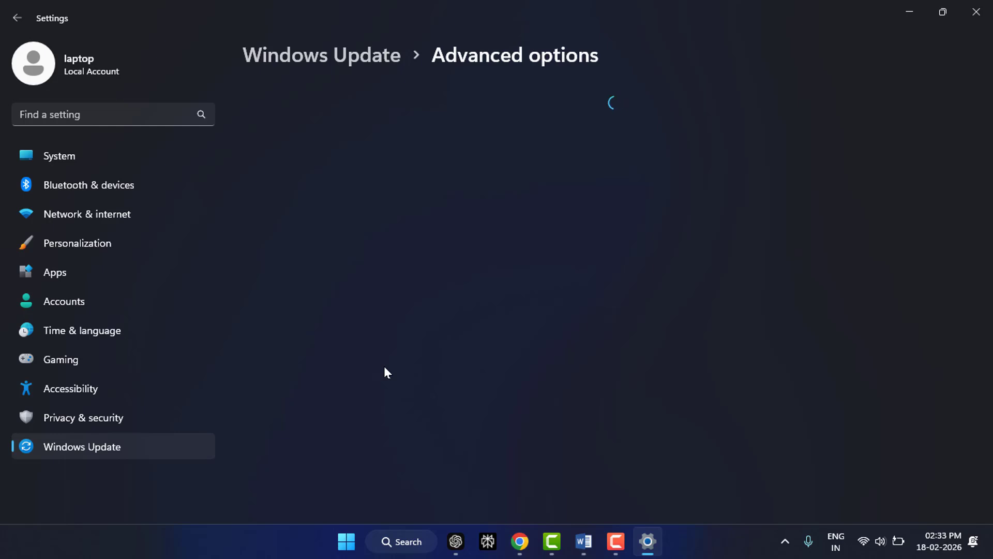
{"action": "left_click", "coordinate": [373, 412]}
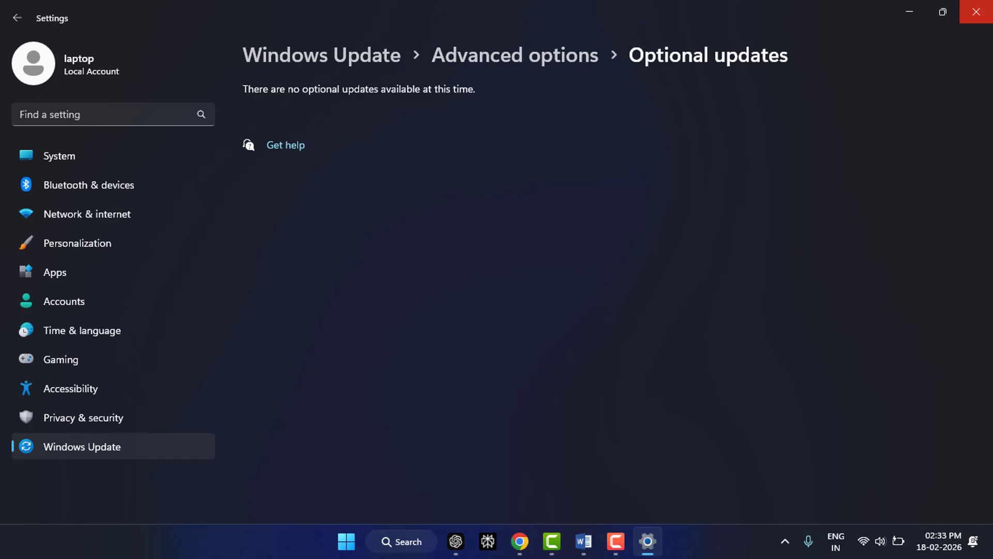
{"action": "left_click", "coordinate": [976, 11]}
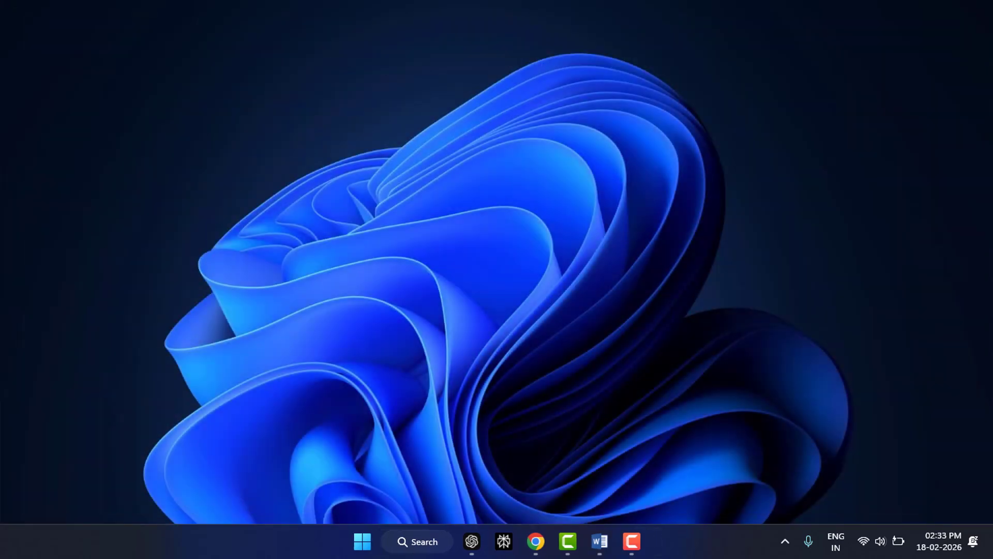